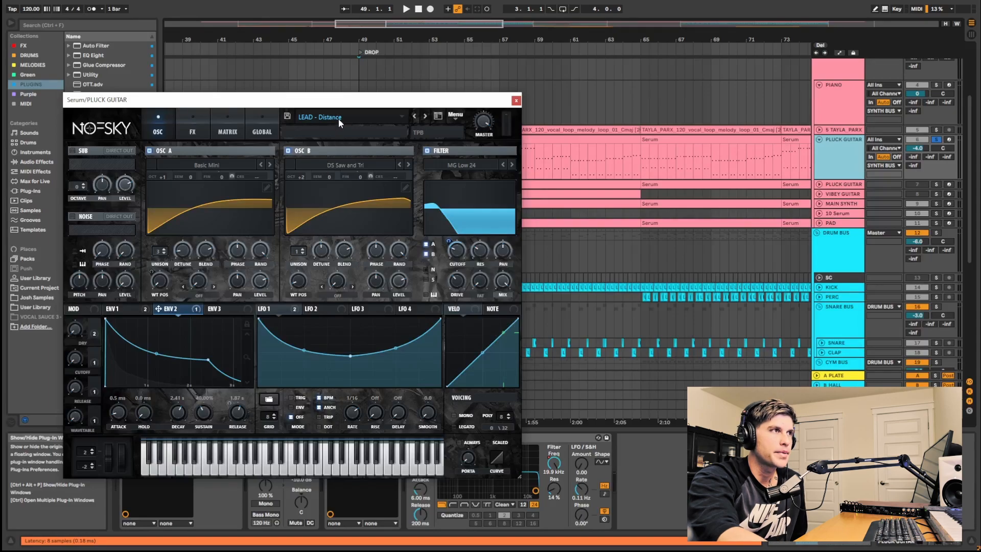
mouse_move(342, 209)
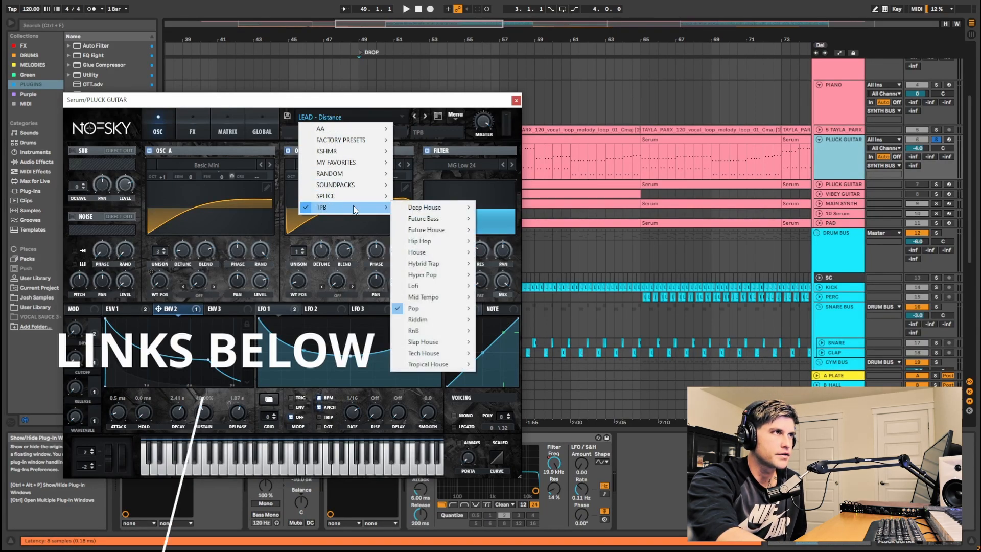
mouse_move(431, 311)
mouse_move(529, 309)
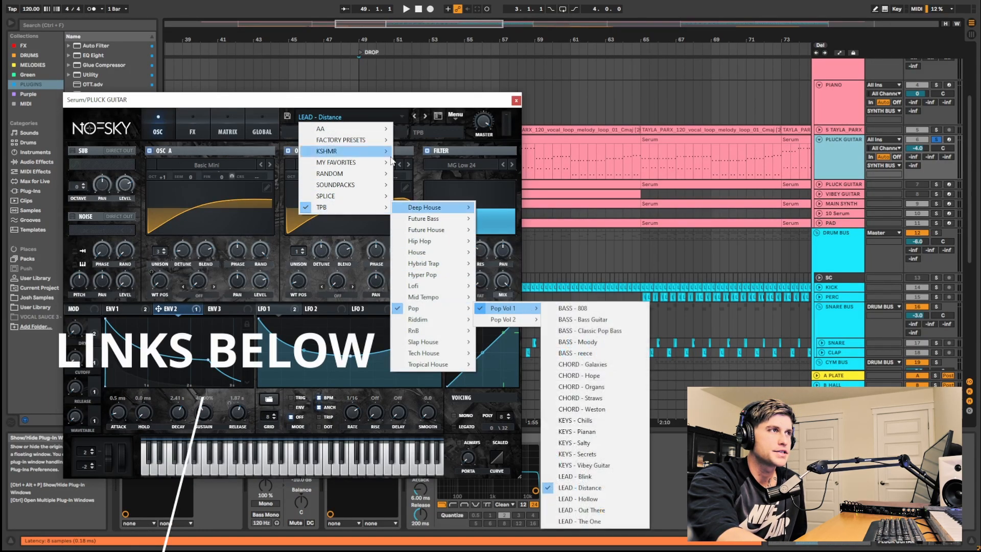
left_click(385, 106)
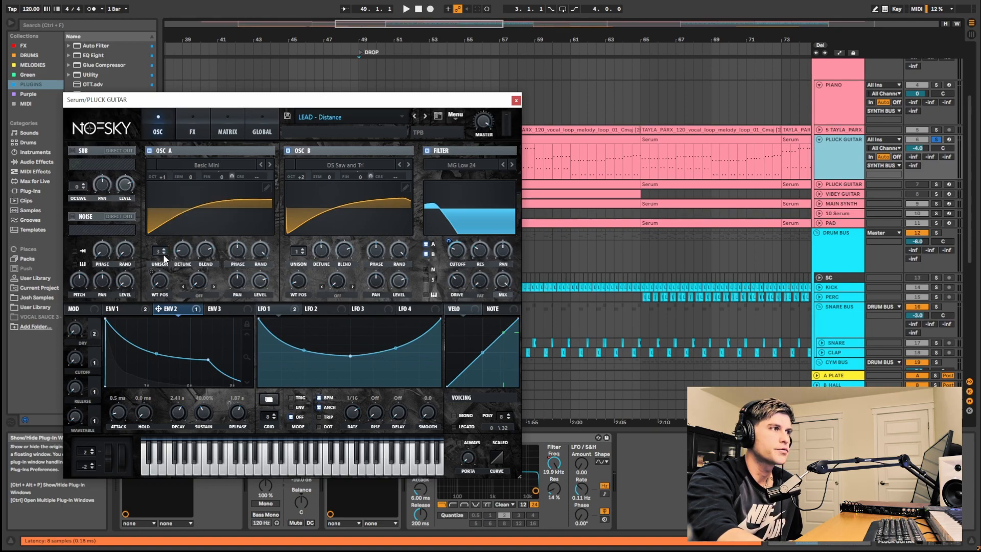
- Assign Envelope 2 as a modulator of the filter cutoff and set its modulation amount
left_click(183, 251)
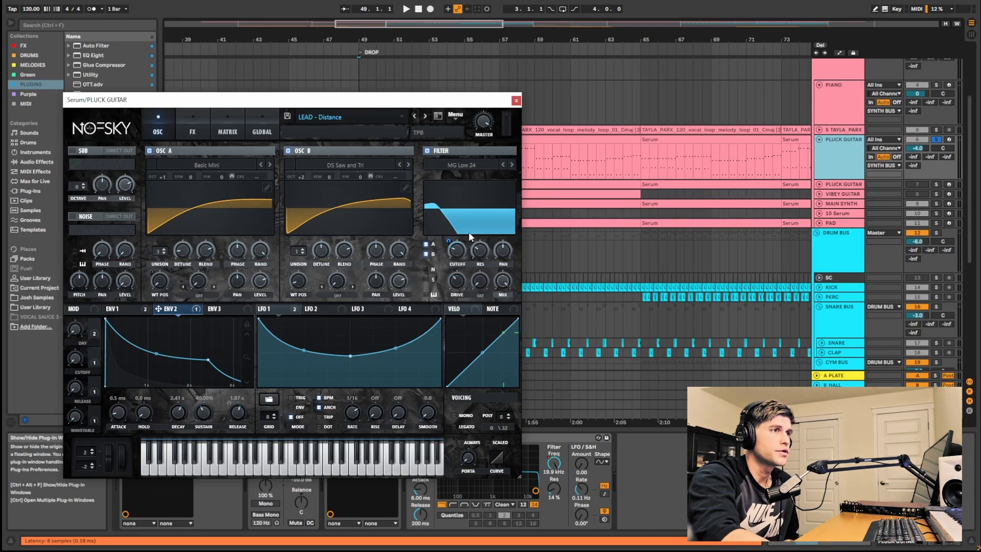
left_click_drag(177, 308, 448, 239)
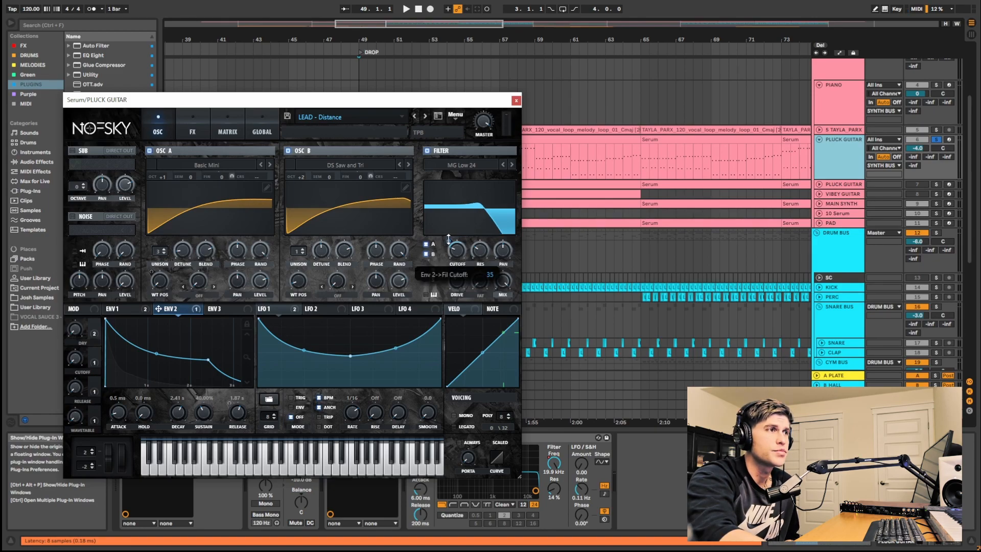
left_click_drag(448, 239, 458, 252)
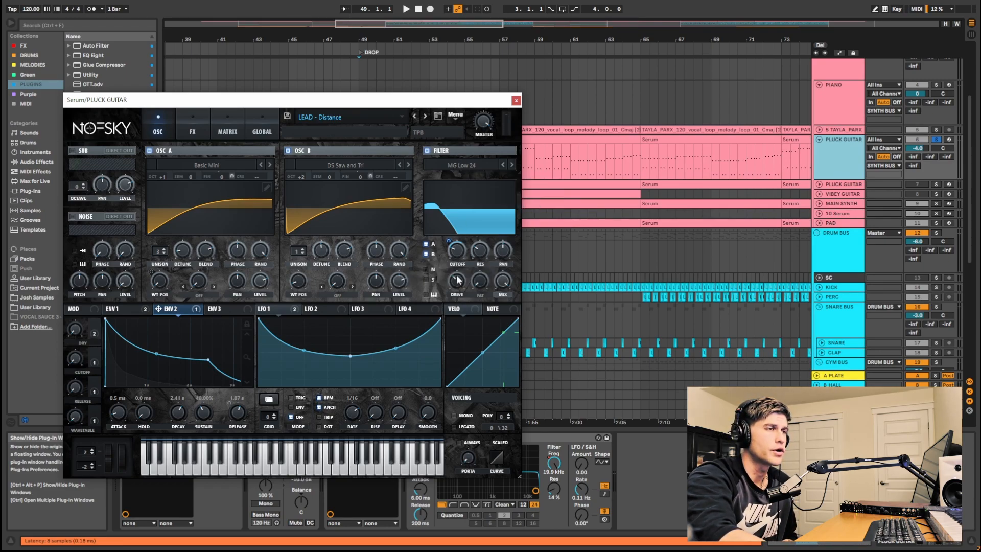
mouse_move(484, 247)
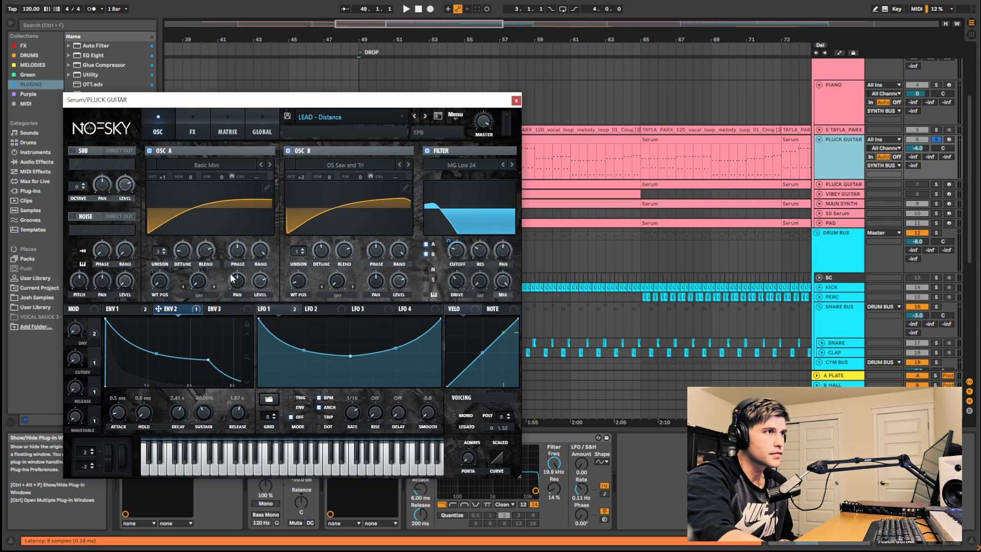
- Inspect the Envelope 1 shape and the LFO 1 modulation assignments
left_click(127, 316)
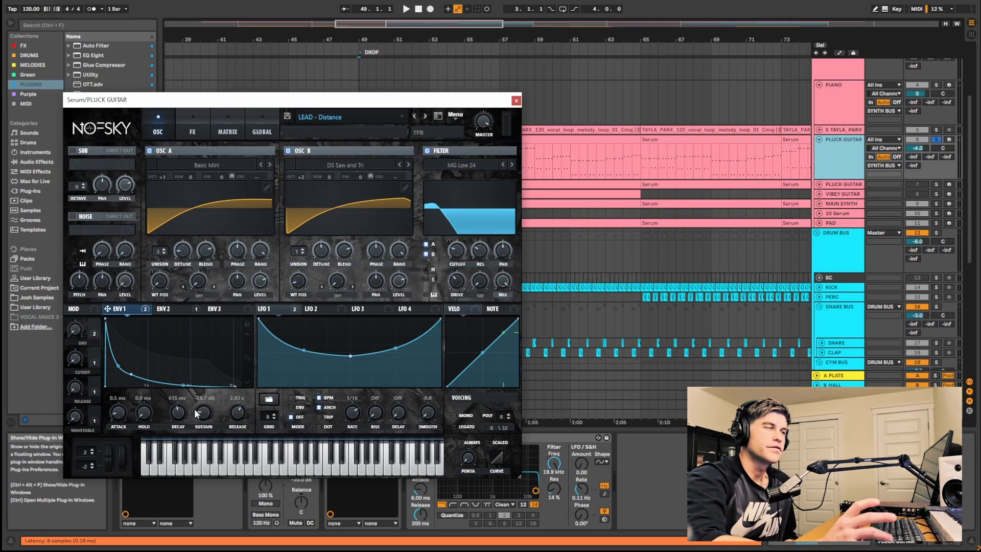
left_click(273, 308)
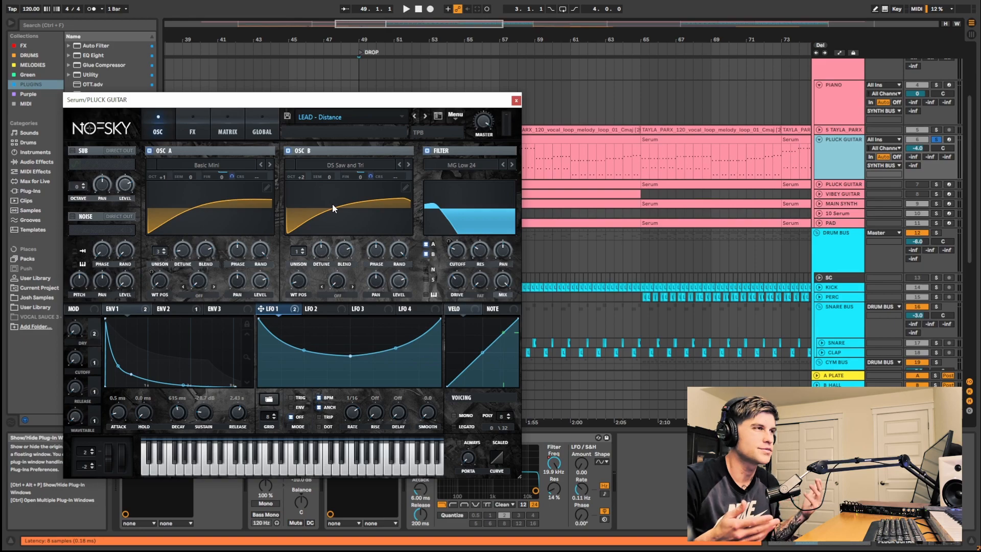
right_click(284, 310)
left_click(301, 331)
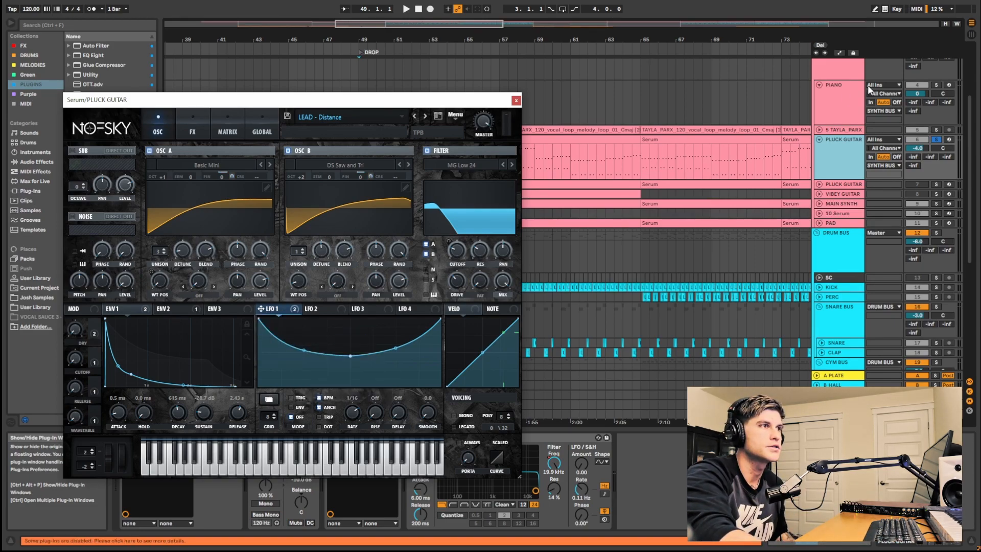
- Play the arrangement to audition the pluck guitar sound
key("space")
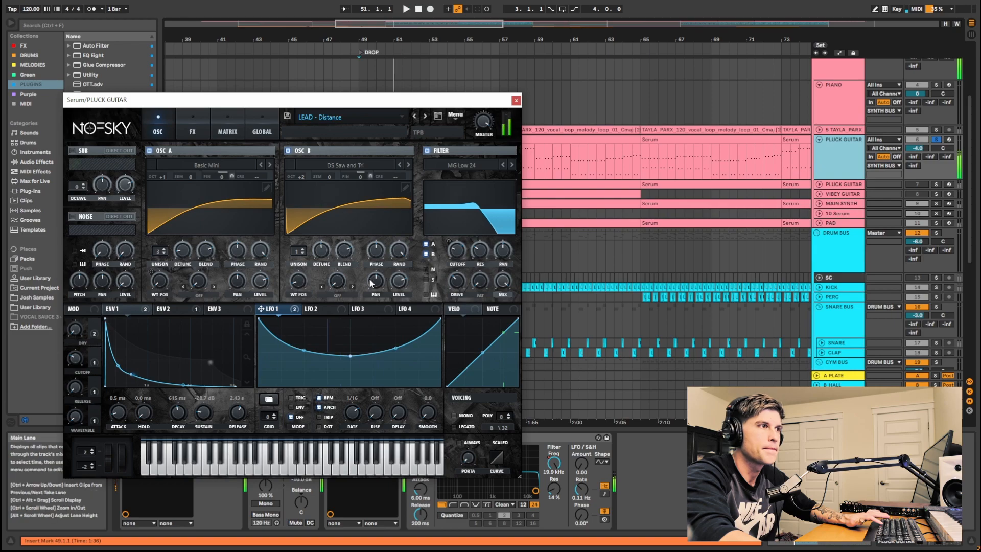
key("space")
right_click(289, 316)
key("Escape")
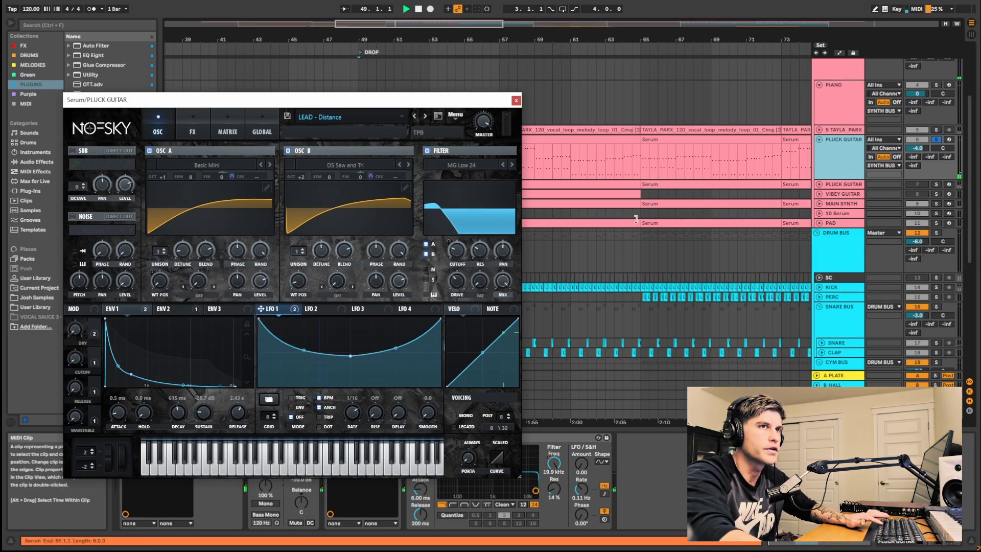
key("space")
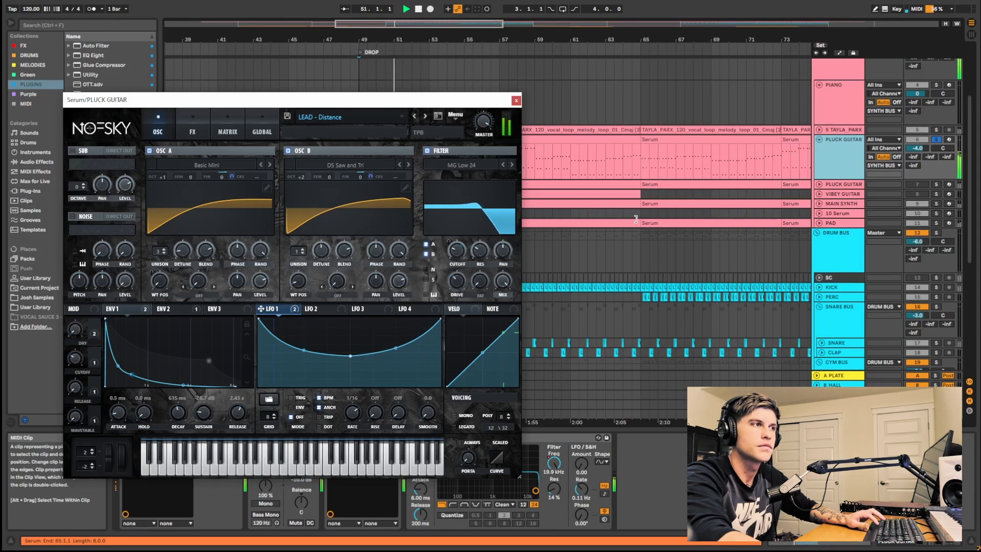
key("space")
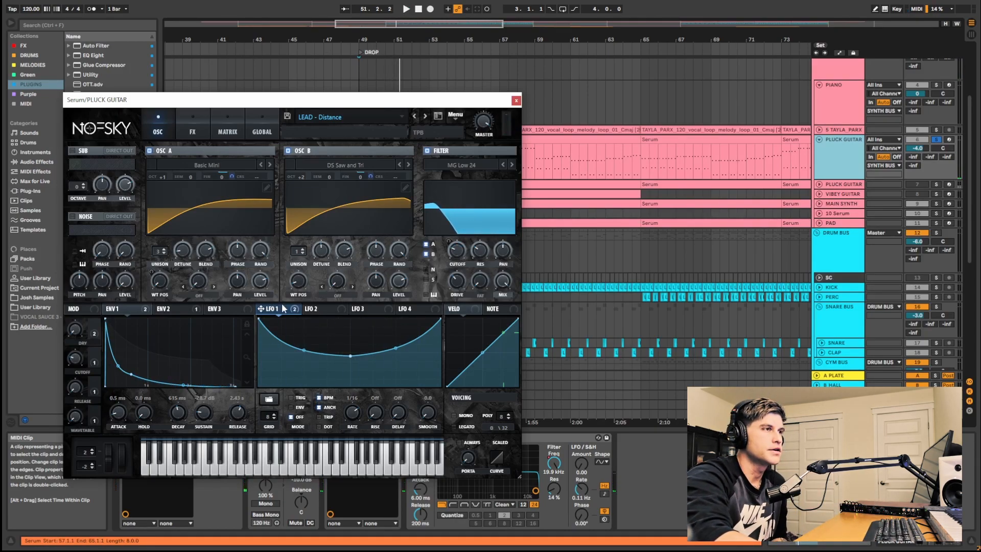
- Examine the velocity modulation source
mouse_move(283, 309)
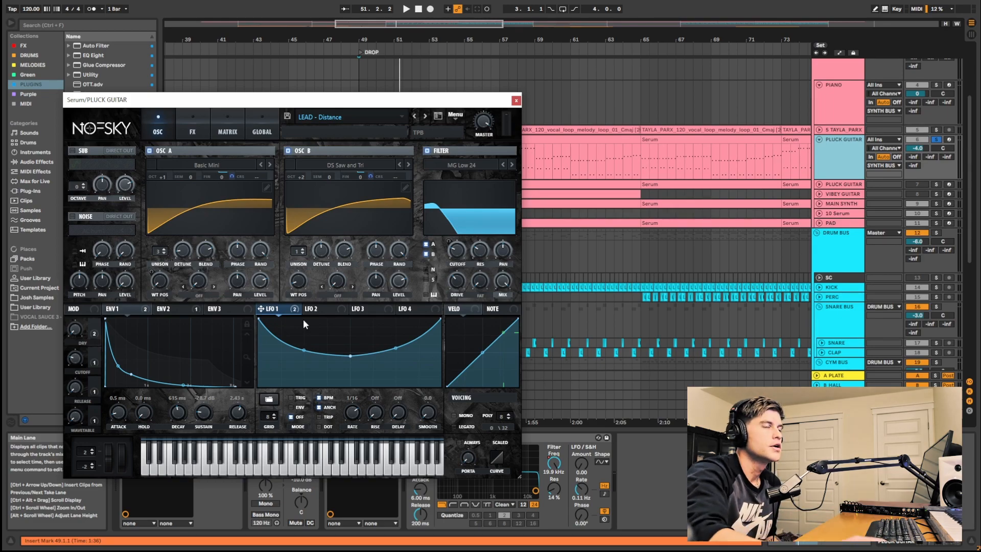
left_click(464, 309)
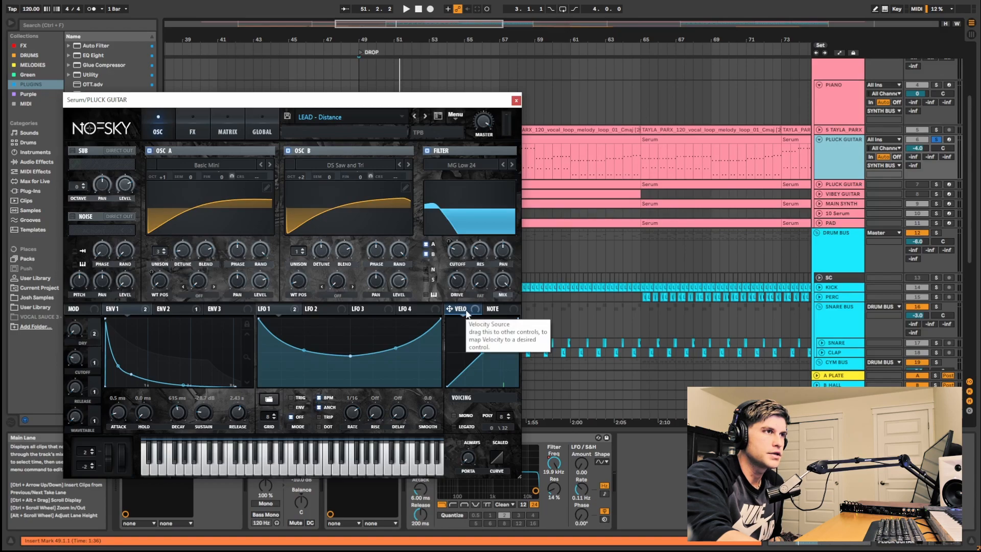
mouse_move(464, 309)
left_mouse_down()
mouse_move(460, 248)
mouse_move(463, 308)
left_mouse_up()
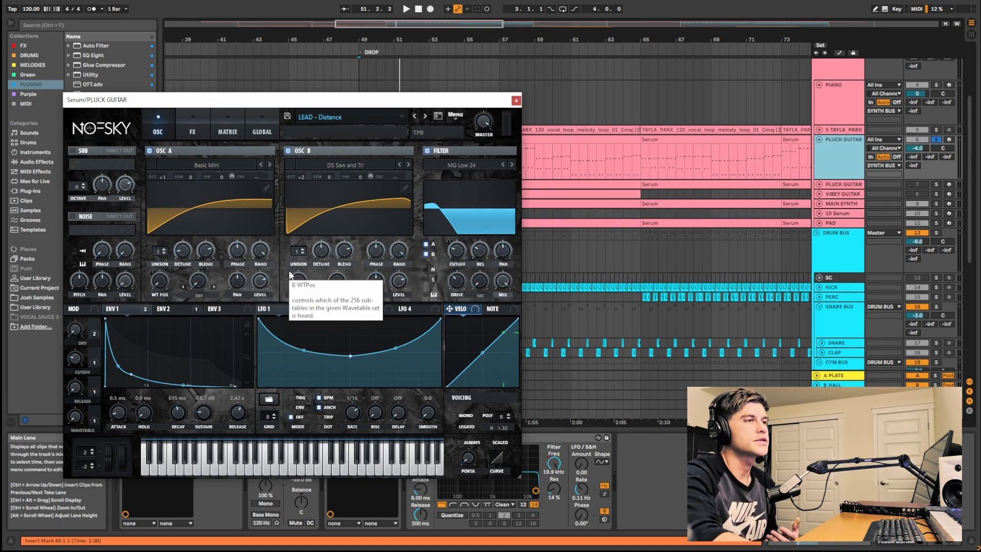
- Open the FX page and reset the delay's left and right time controls to their defaults
left_click(193, 125)
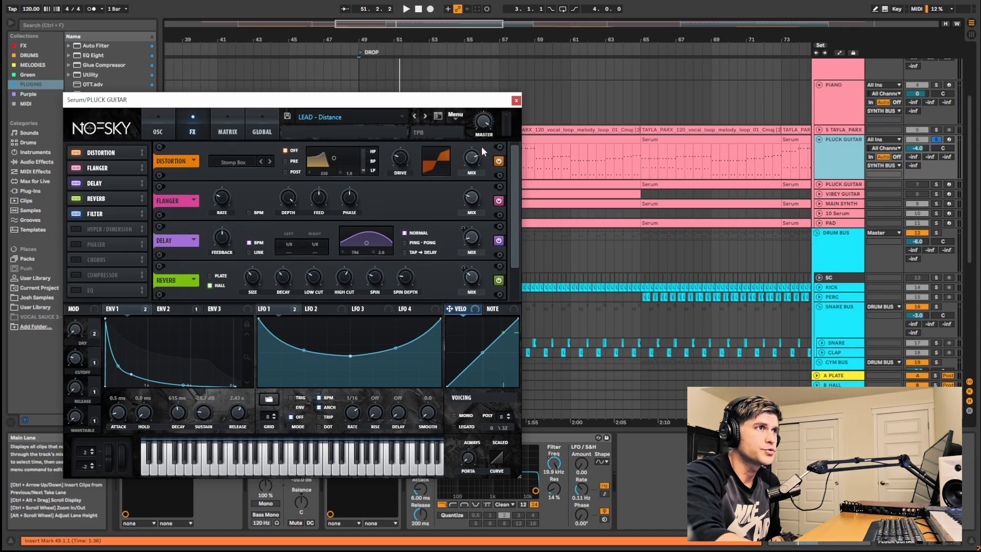
mouse_move(471, 161)
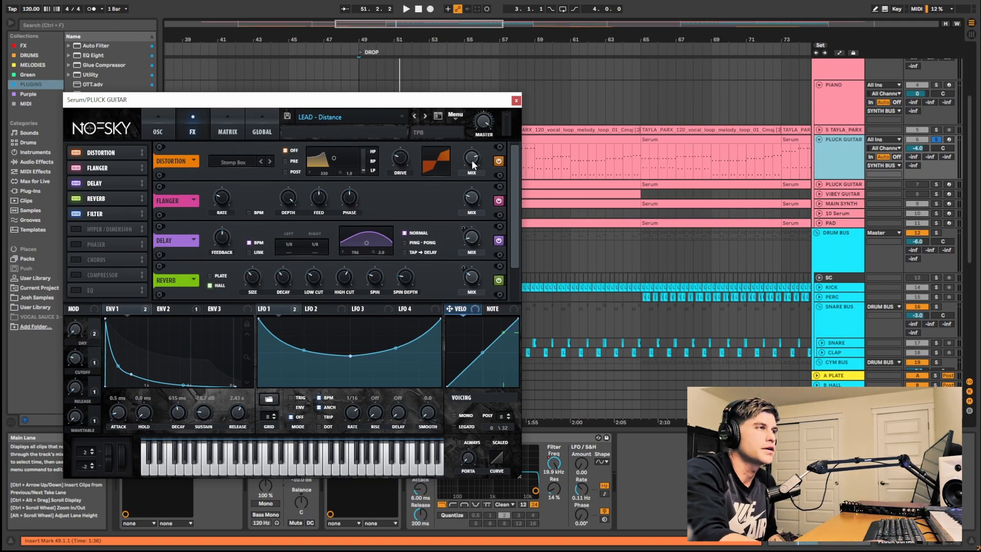
left_click(112, 170)
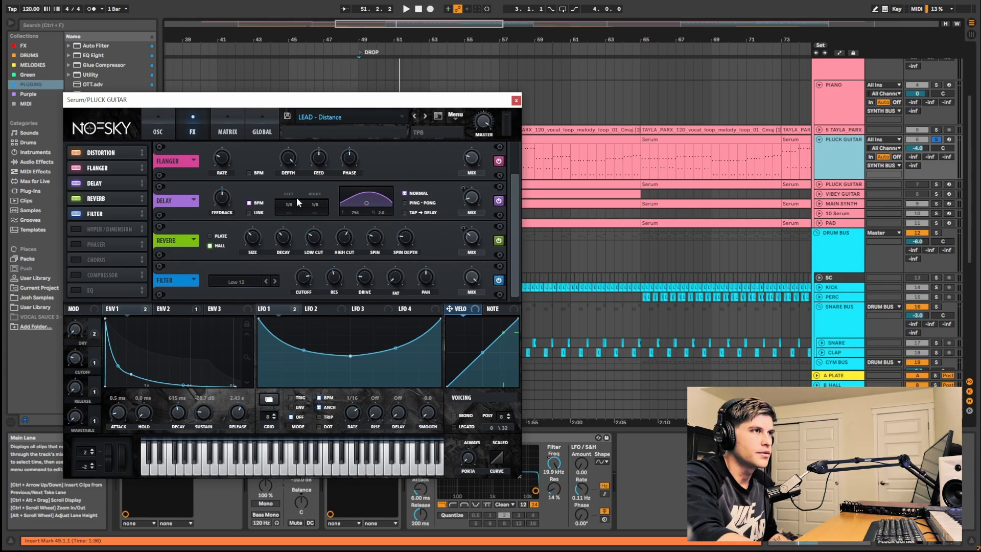
left_click(290, 212)
left_click(316, 245)
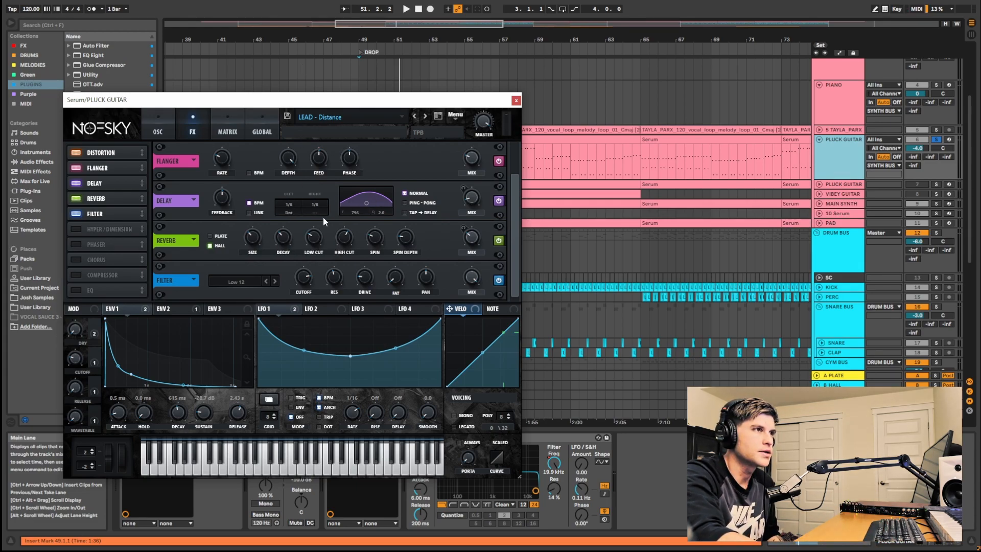
left_click(314, 210)
left_click(316, 246)
mouse_move(467, 197)
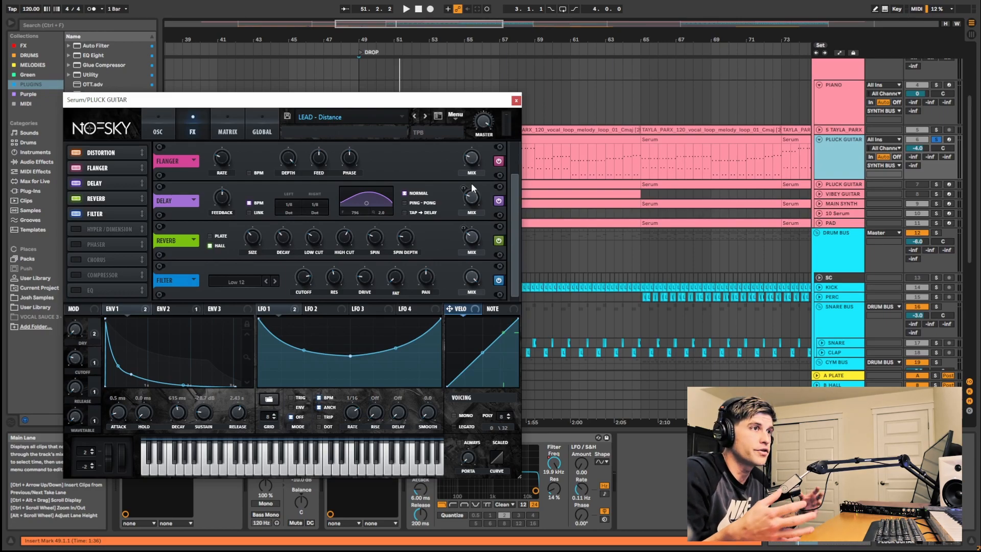
right_click(291, 211)
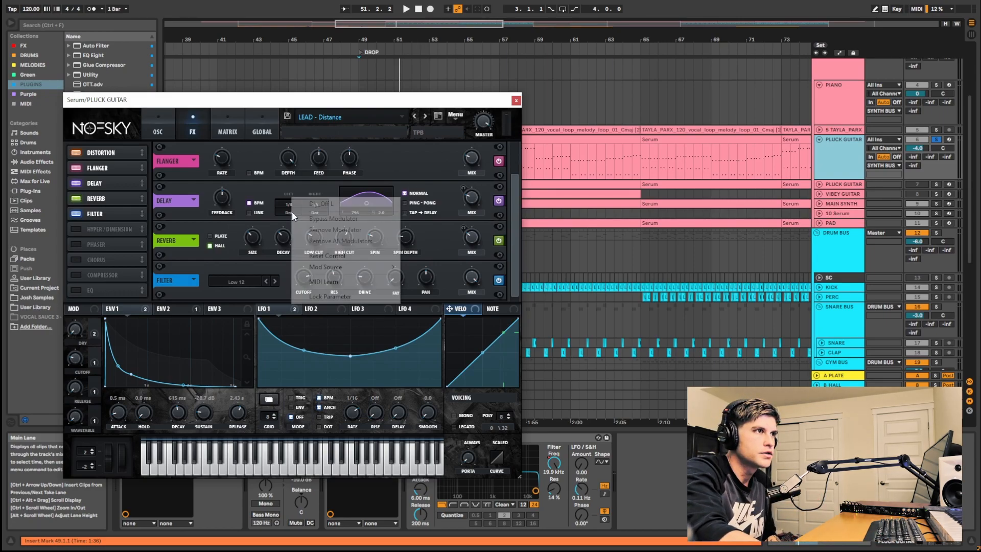
left_click(332, 253)
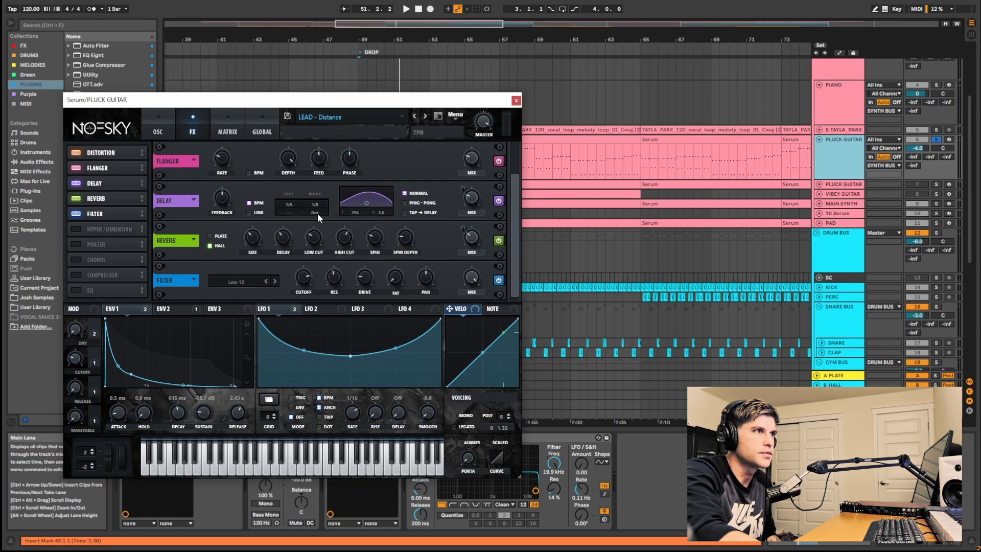
right_click(317, 213)
left_click(354, 253)
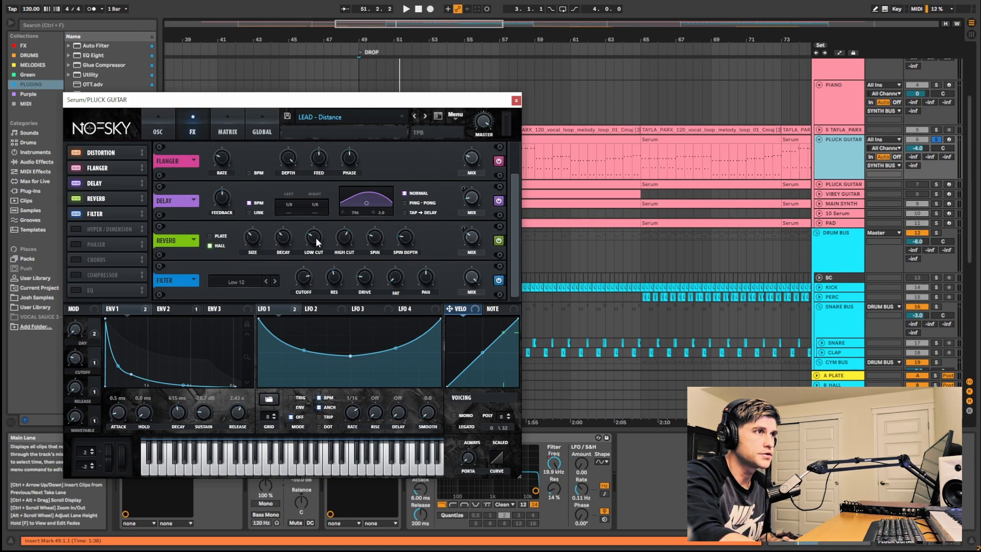
- Examine the reverb and filter effect controls
mouse_move(316, 237)
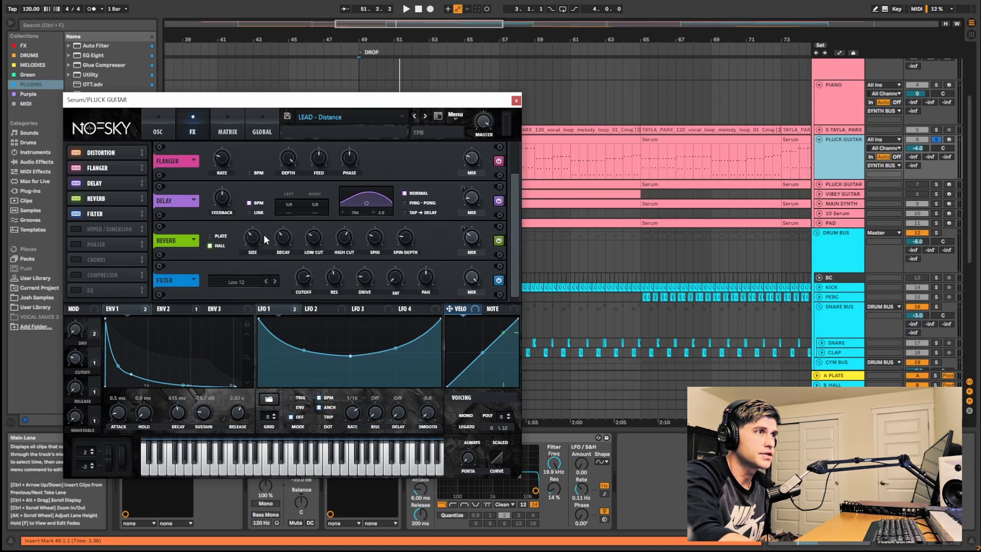
mouse_move(285, 242)
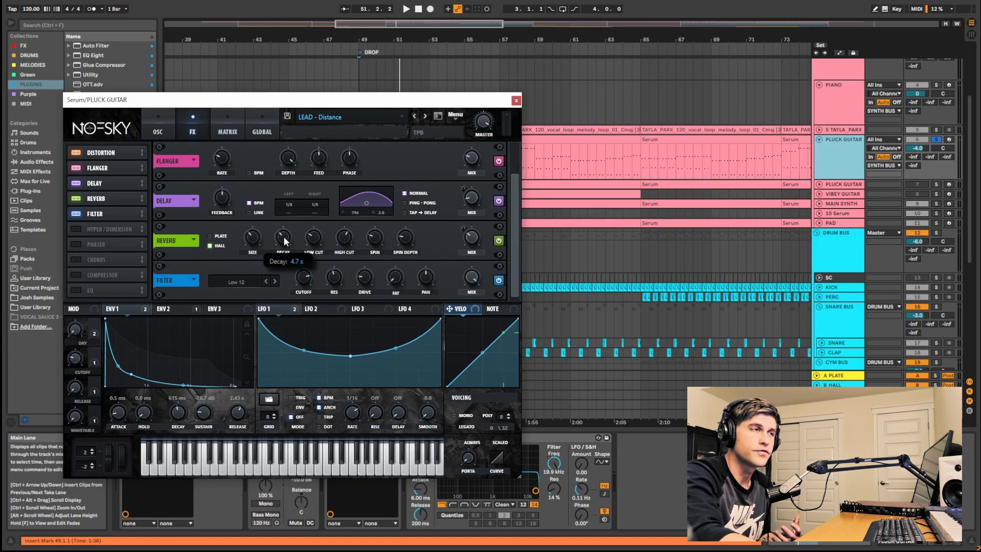
mouse_move(473, 241)
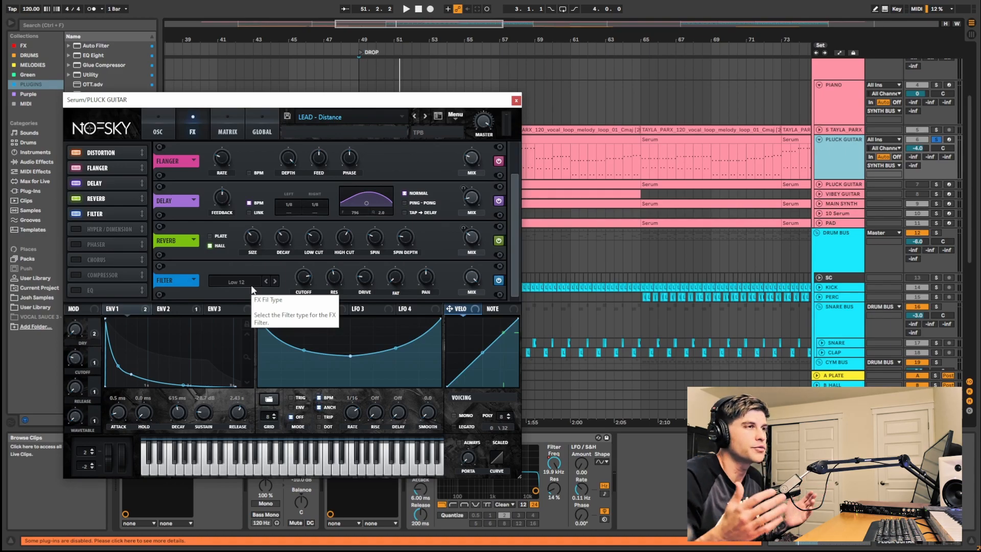
mouse_move(306, 285)
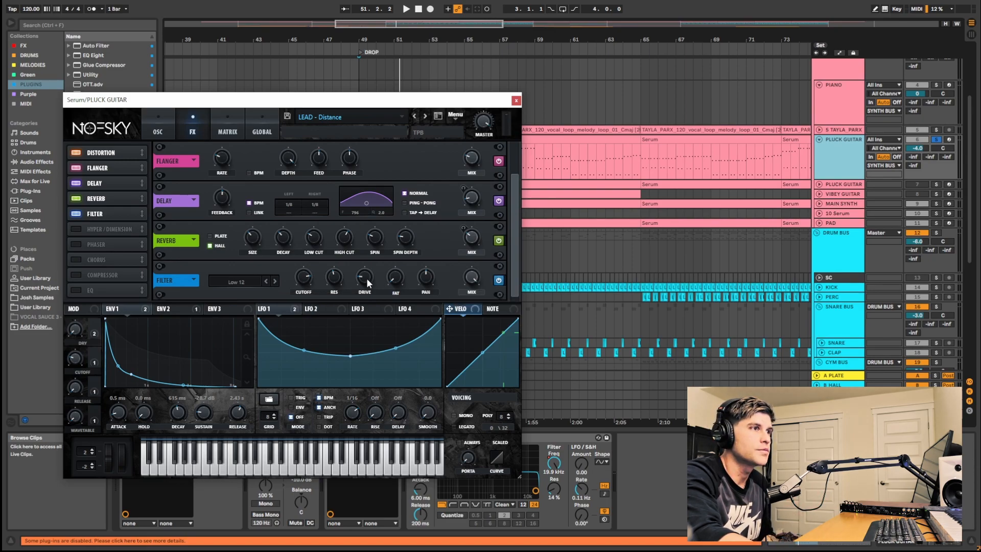
mouse_move(363, 278)
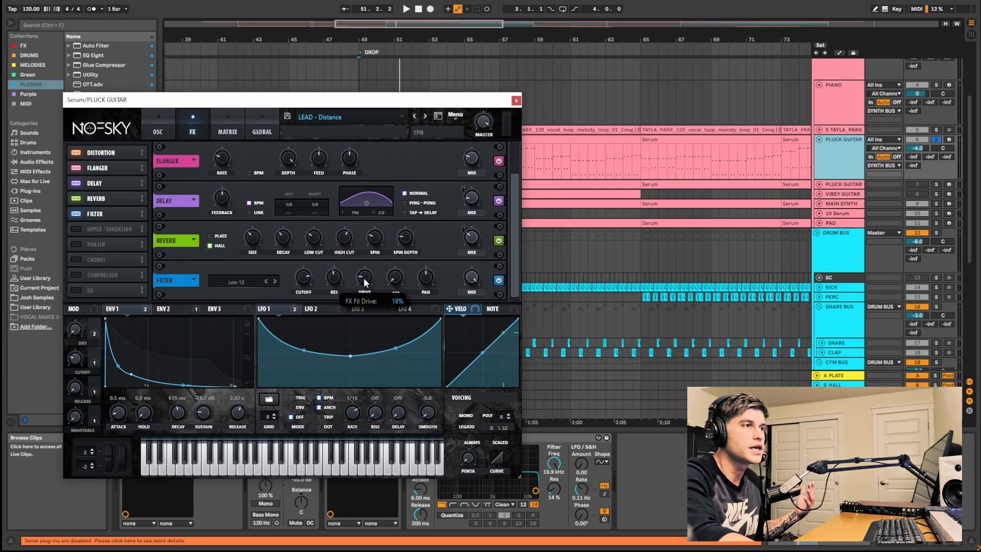
- Close Serum, show the arrangement automation, and re-enable automation for the Serum Macro 2 control
left_click(166, 137)
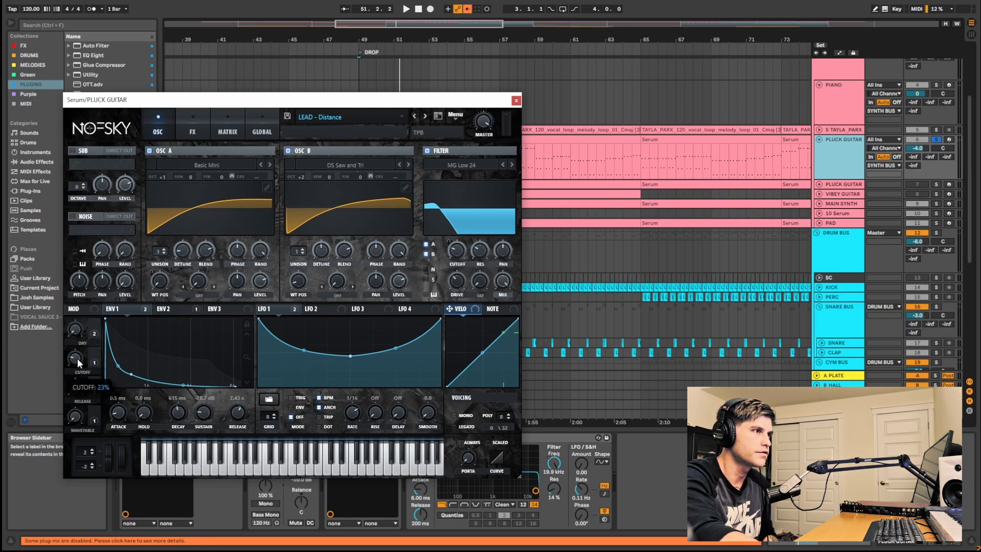
left_click(518, 101)
key("a")
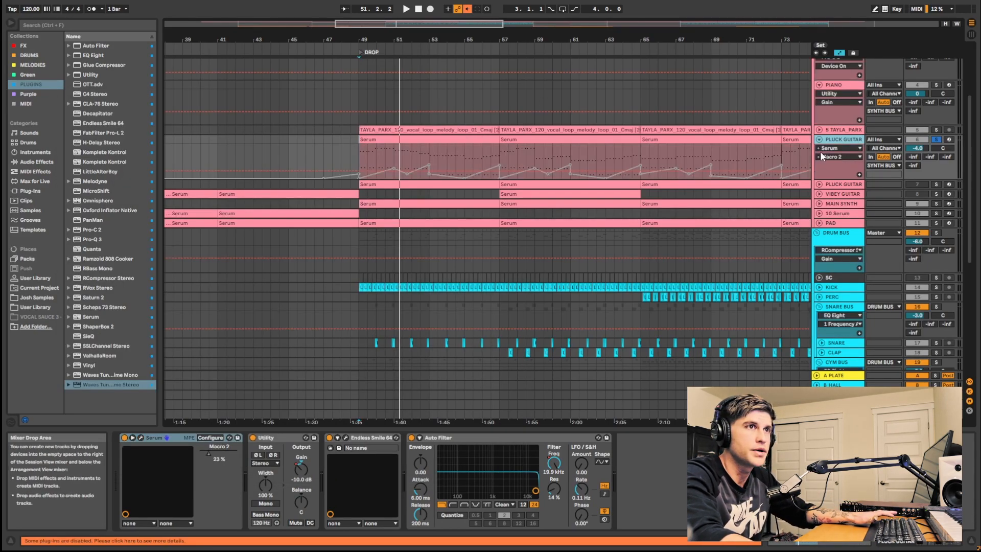
right_click(220, 454)
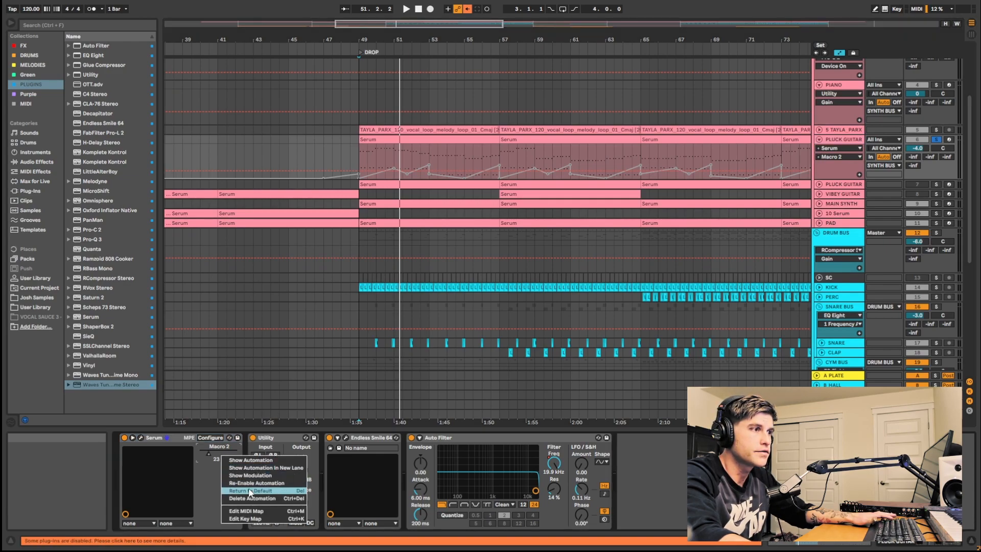
left_click(250, 483)
- Zoom into the drop and inspect the Macro 2 automation envelope at its start
scroll(397, 171, "up", 3)
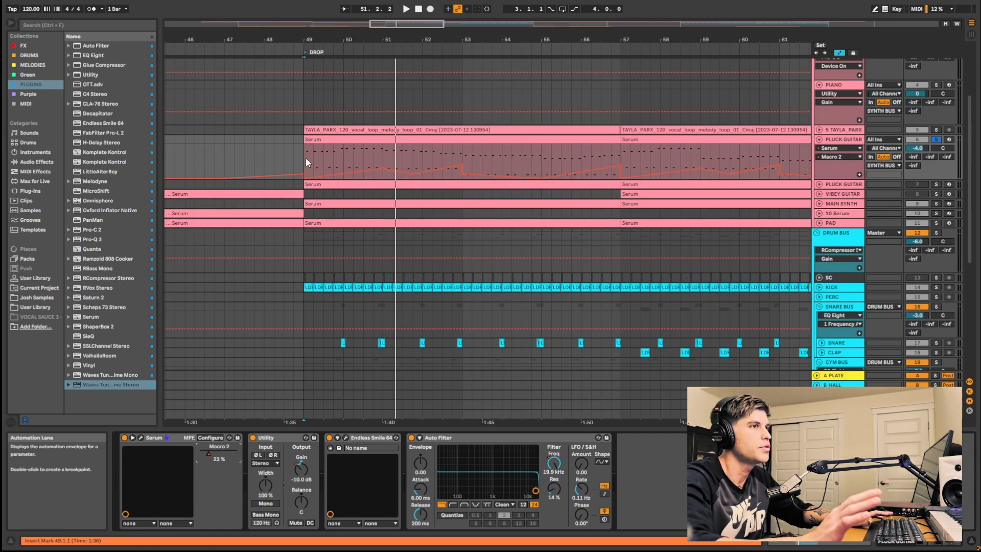
left_click_drag(305, 163, 309, 161)
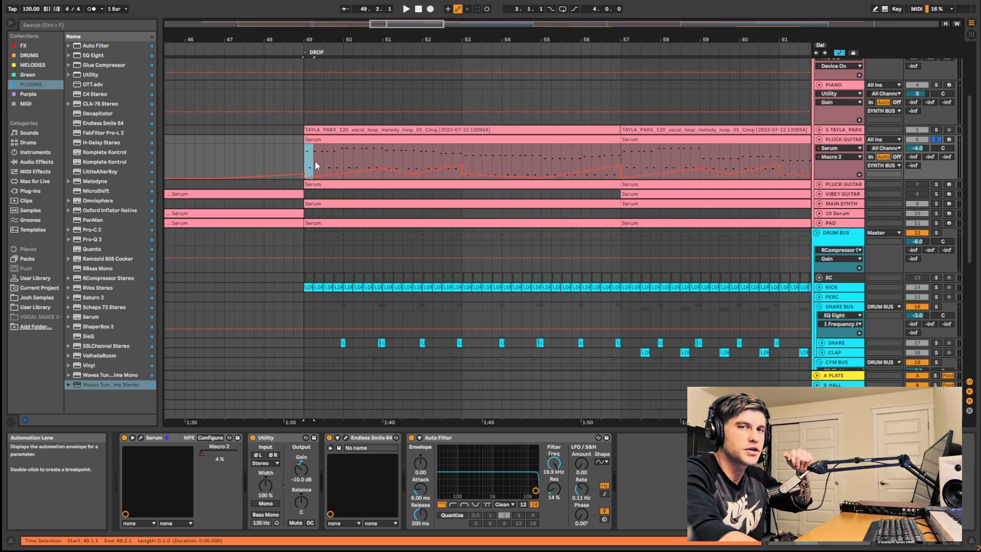
left_click_drag(317, 161, 392, 161)
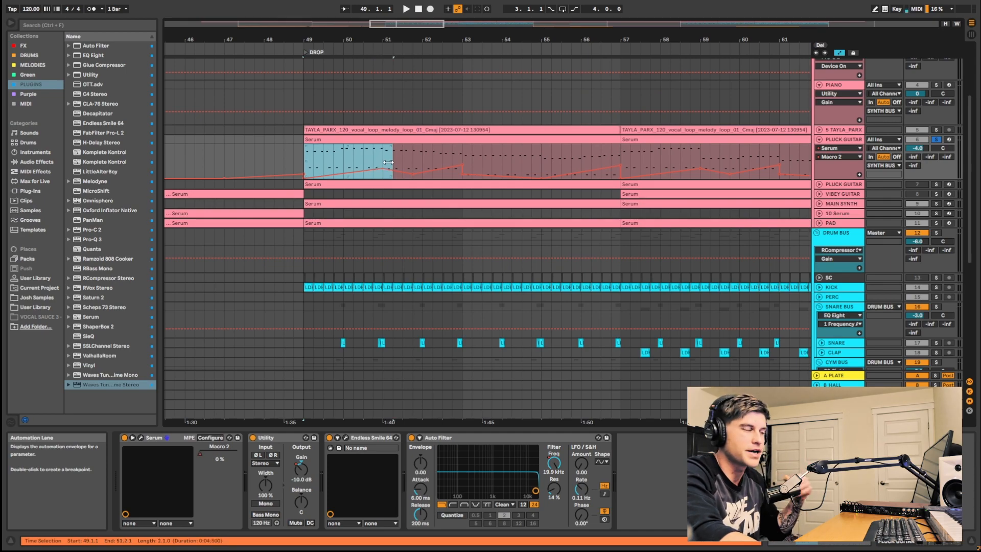
left_click(309, 152)
scroll(313, 152, "down", 3)
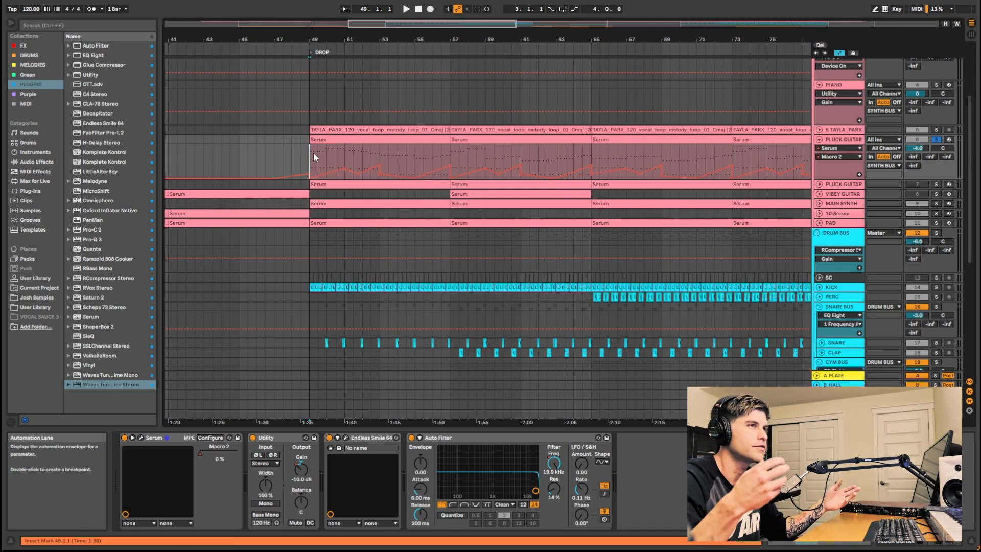
- Show the Auto Filter Frequency automation lane on the Pluck Guitar track and unsolo that track
left_click(844, 147)
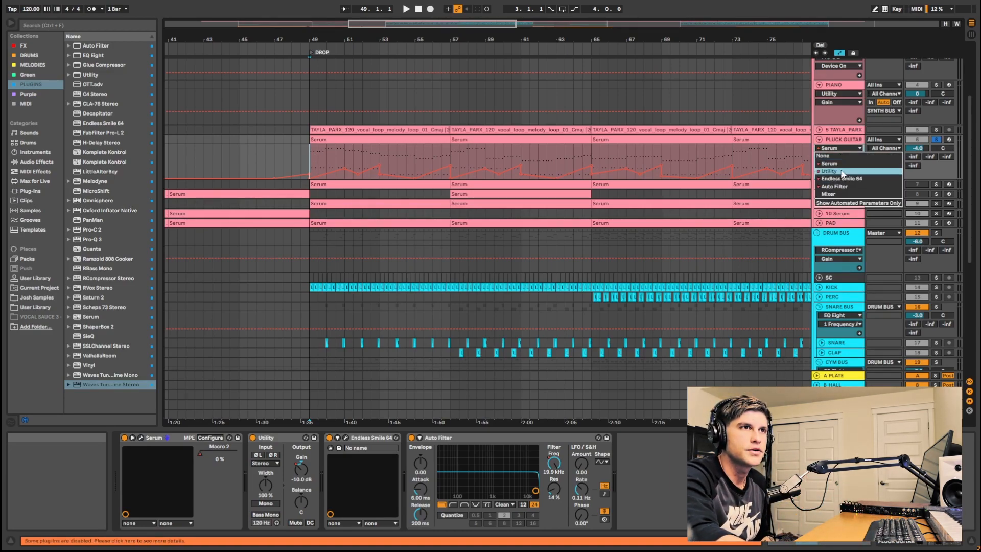
left_click(837, 154)
left_click(837, 148)
left_click(837, 152)
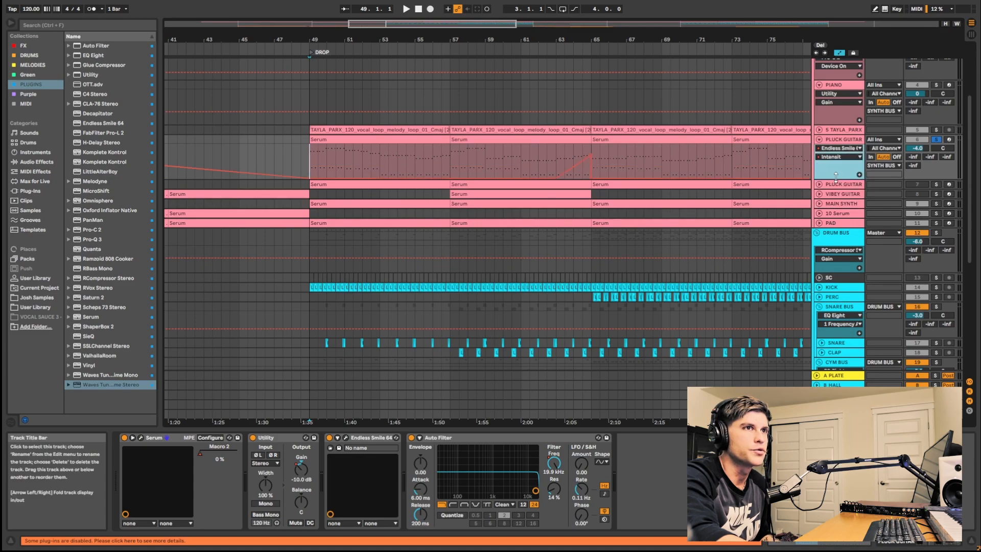
left_click(839, 148)
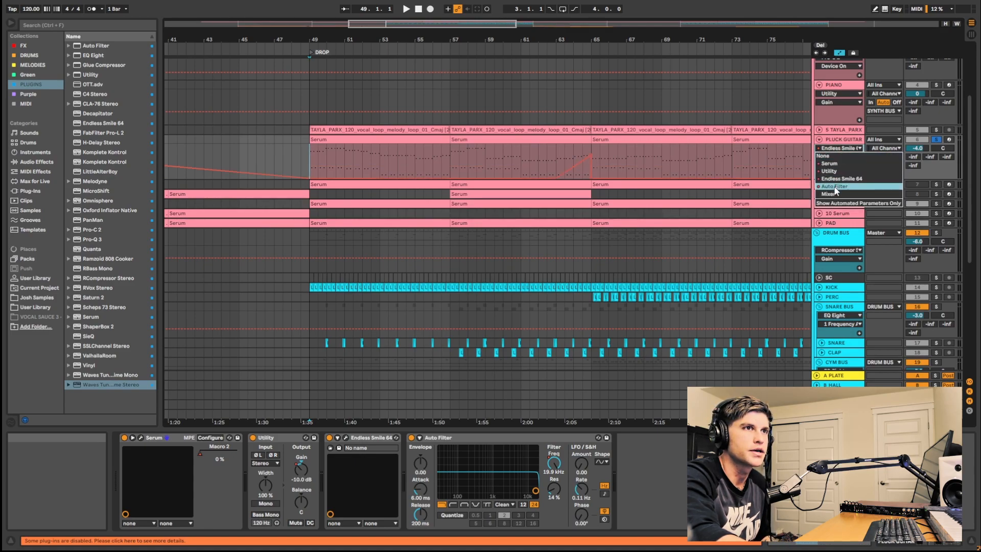
left_click(839, 188)
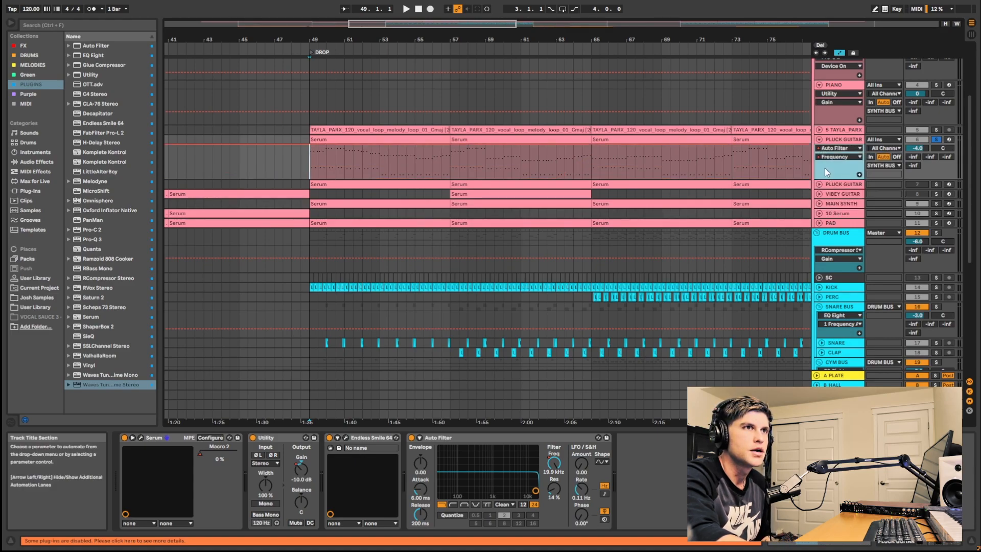
left_click(937, 139)
scroll(389, 156, "down", 4)
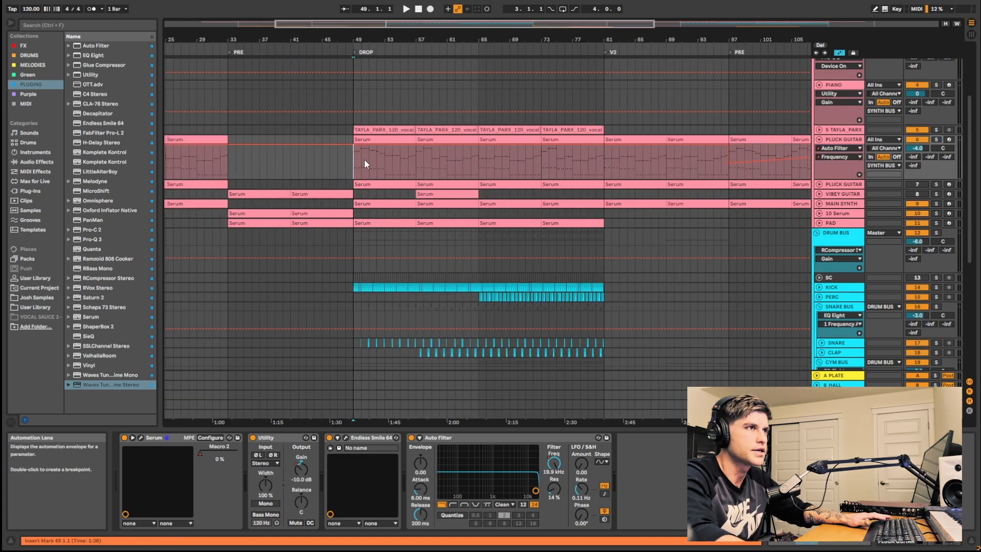